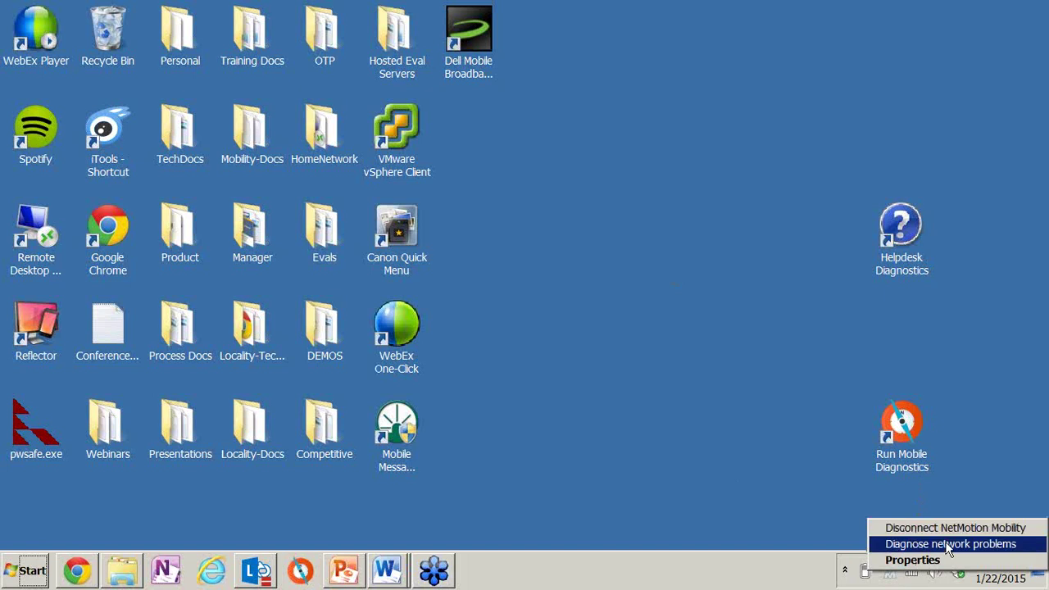
Switch to Chrome, refresh the Mobile Diagnostic Reports list and view the failed report from 1/22/2015 8:30 AM
{"action": "left_click", "coordinate": [728, 465]}
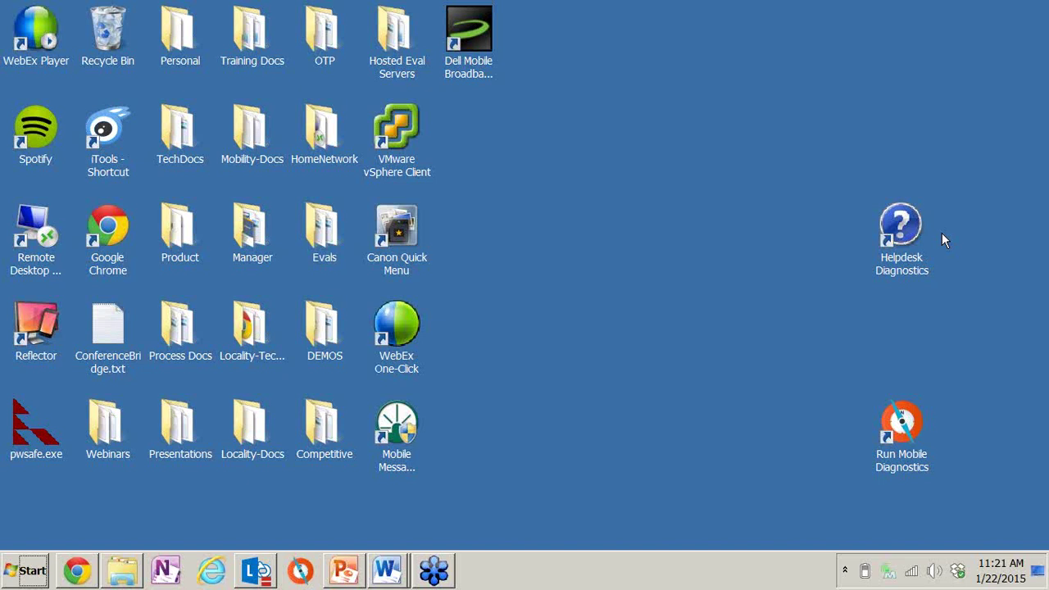
{"action": "left_click", "coordinate": [84, 570]}
{"action": "left_click", "coordinate": [58, 33]}
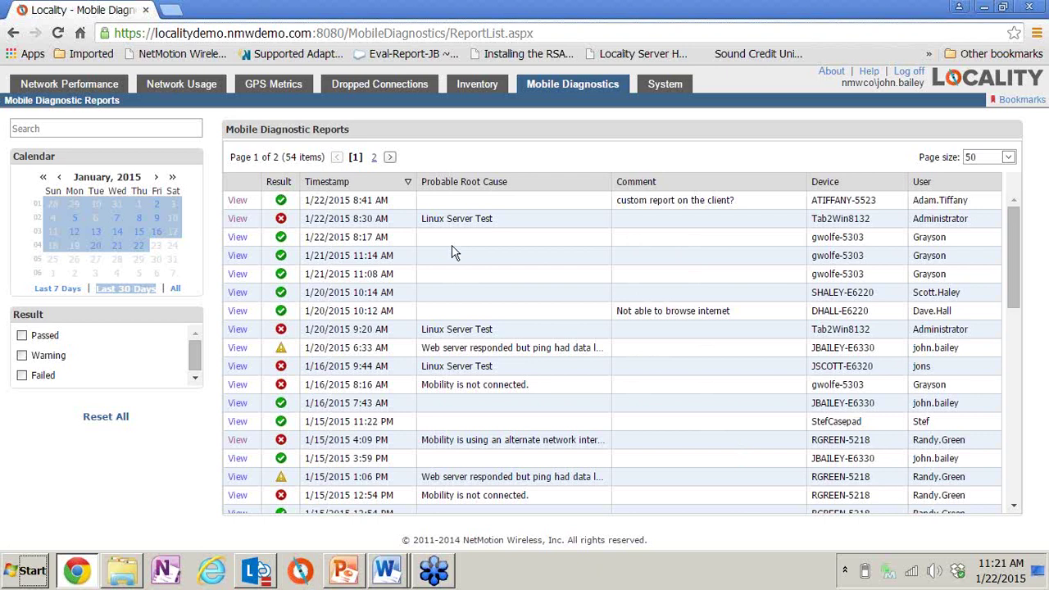
{"action": "left_click_drag", "start_coordinate": [497, 218], "coordinate": [422, 218]}
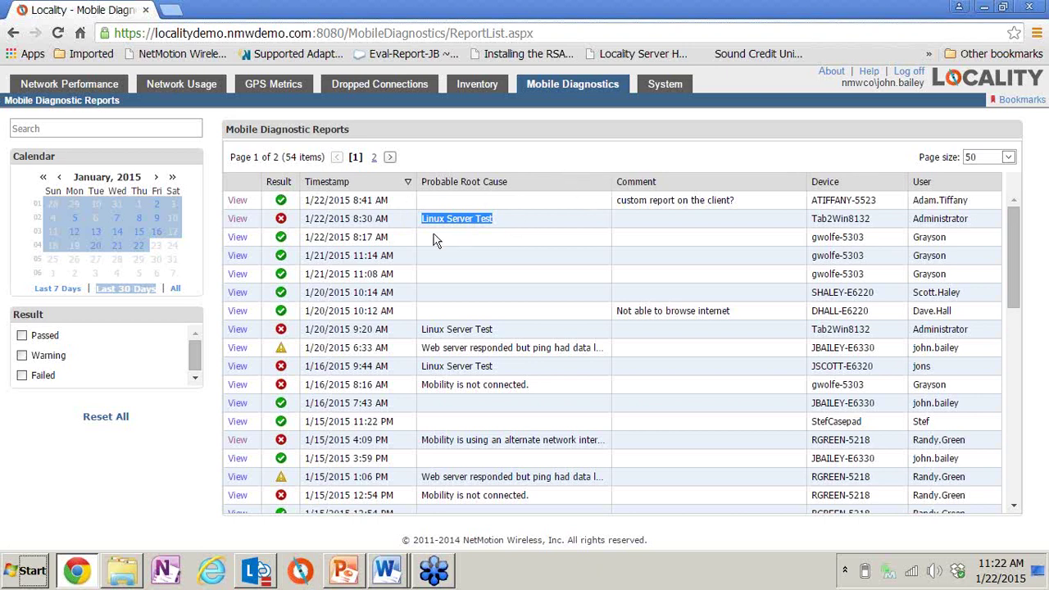
{"action": "left_click", "coordinate": [246, 221]}
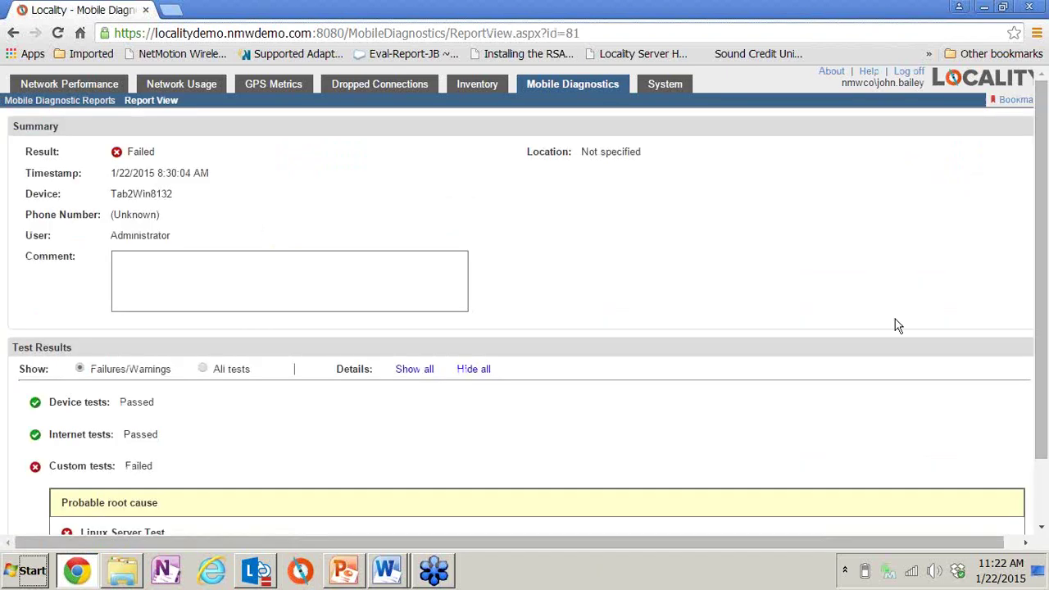
Show all tests in the report and examine the device, internet and custom test results
{"action": "scroll", "coordinate": [490, 349], "scroll_direction": "down", "scroll_amount": 2}
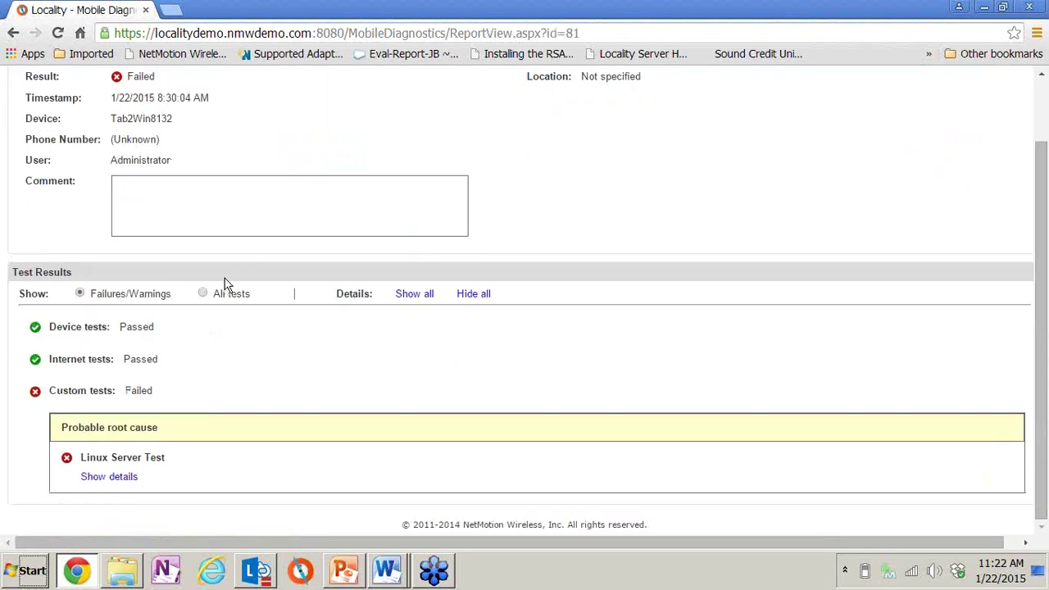
{"action": "left_click", "coordinate": [202, 295]}
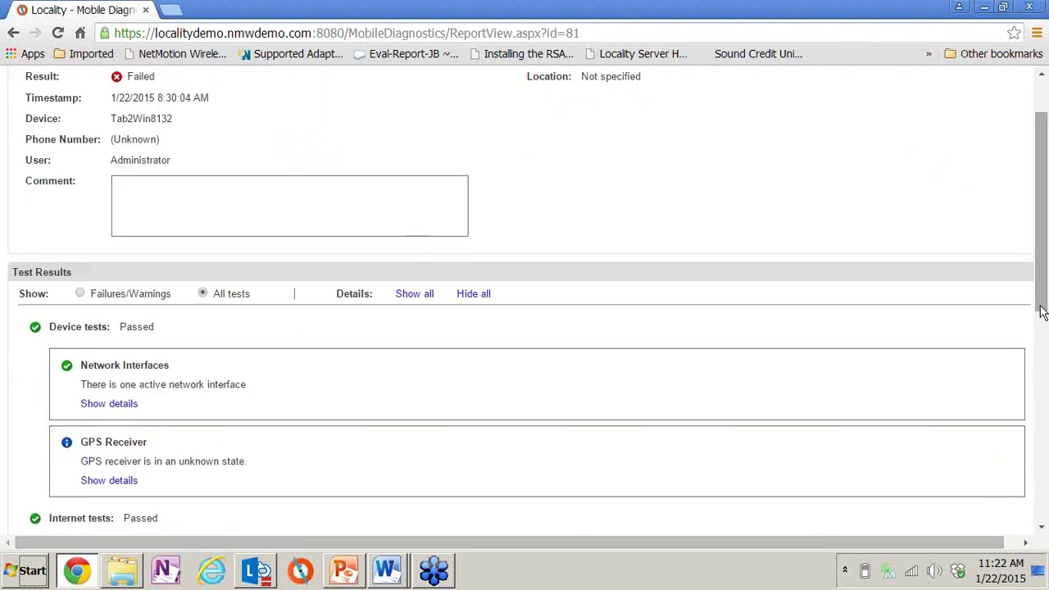
{"action": "left_click_drag", "start_coordinate": [1042, 309], "coordinate": [1045, 369]}
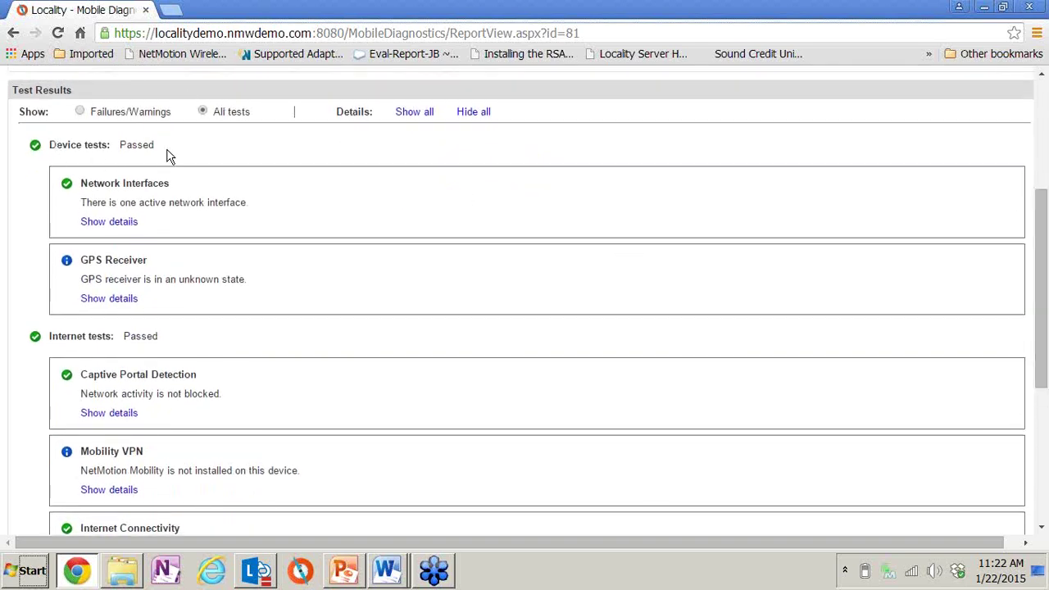
{"action": "scroll", "coordinate": [580, 270], "scroll_direction": "down", "scroll_amount": 3}
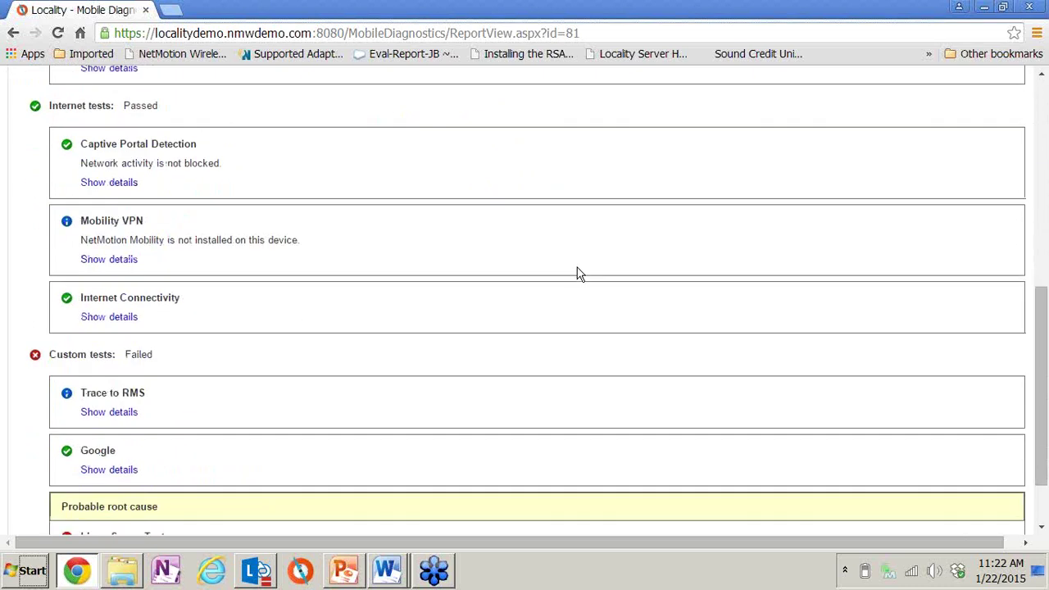
{"action": "scroll", "coordinate": [580, 273], "scroll_direction": "down", "scroll_amount": 1}
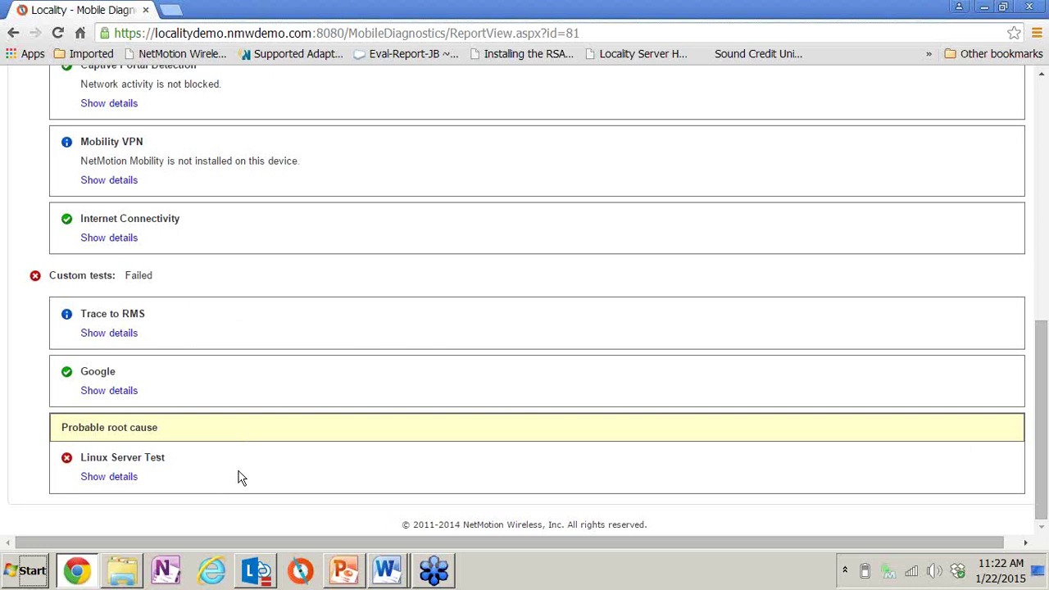
{"action": "scroll", "coordinate": [242, 475], "scroll_direction": "up", "scroll_amount": 3}
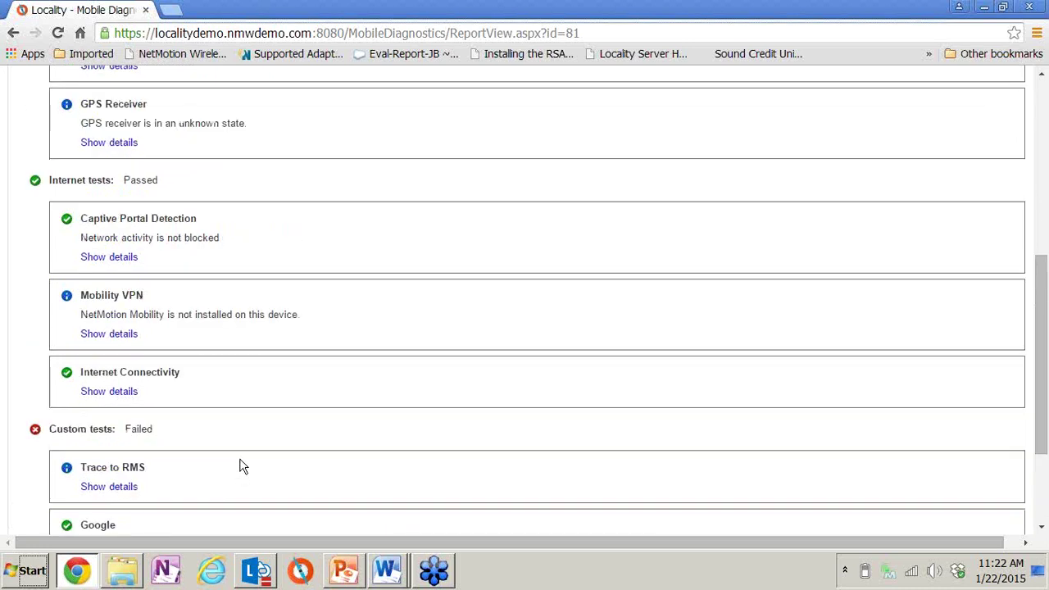
{"action": "scroll", "coordinate": [243, 461], "scroll_direction": "up", "scroll_amount": 1}
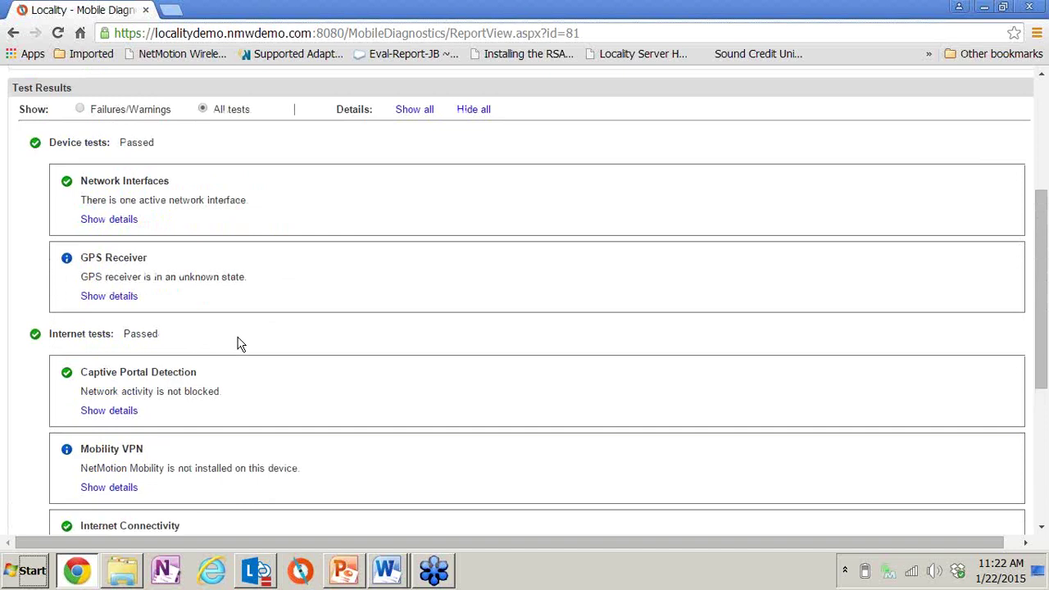
{"action": "scroll", "coordinate": [240, 345], "scroll_direction": "down", "scroll_amount": 1}
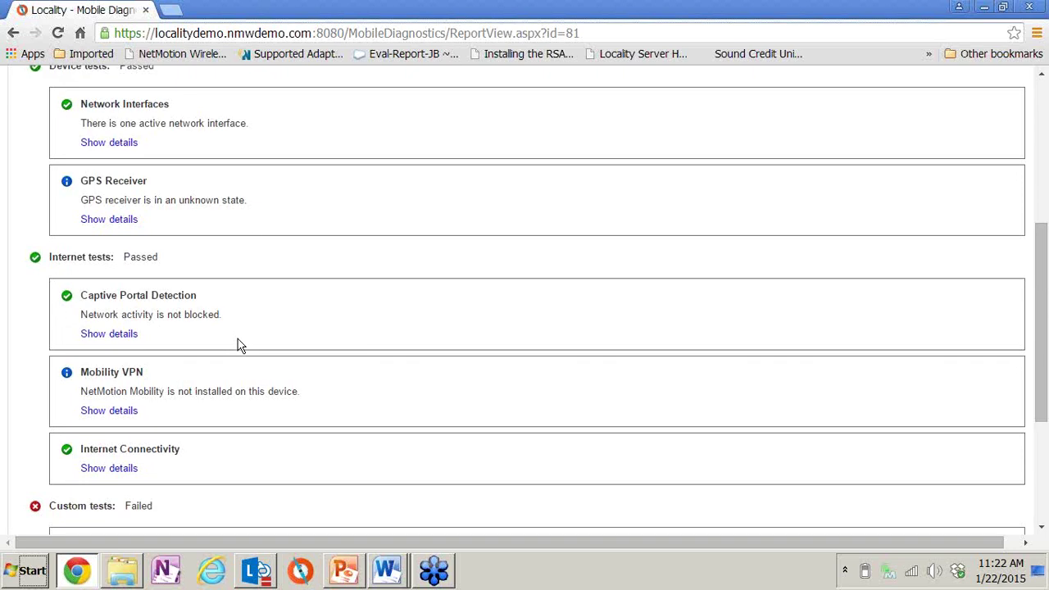
Expand the Internet Connectivity details and read the host name resolution, ping statistics and page load information
{"action": "left_click", "coordinate": [118, 470]}
{"action": "scroll", "coordinate": [352, 358], "scroll_direction": "down", "scroll_amount": 3}
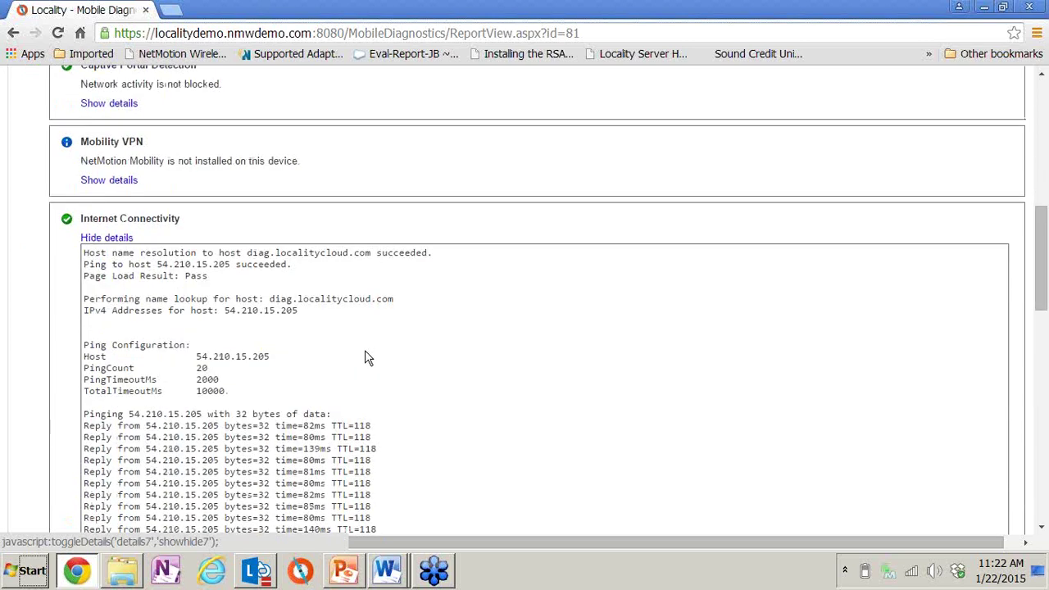
{"action": "scroll", "coordinate": [365, 358], "scroll_direction": "down", "scroll_amount": 1}
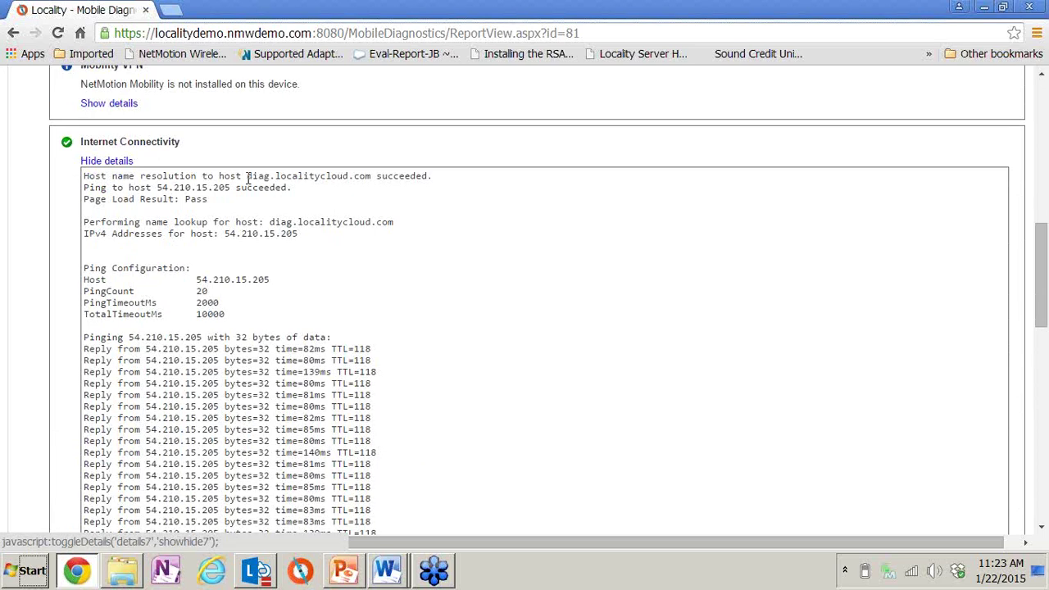
{"action": "left_click_drag", "start_coordinate": [247, 176], "coordinate": [368, 202]}
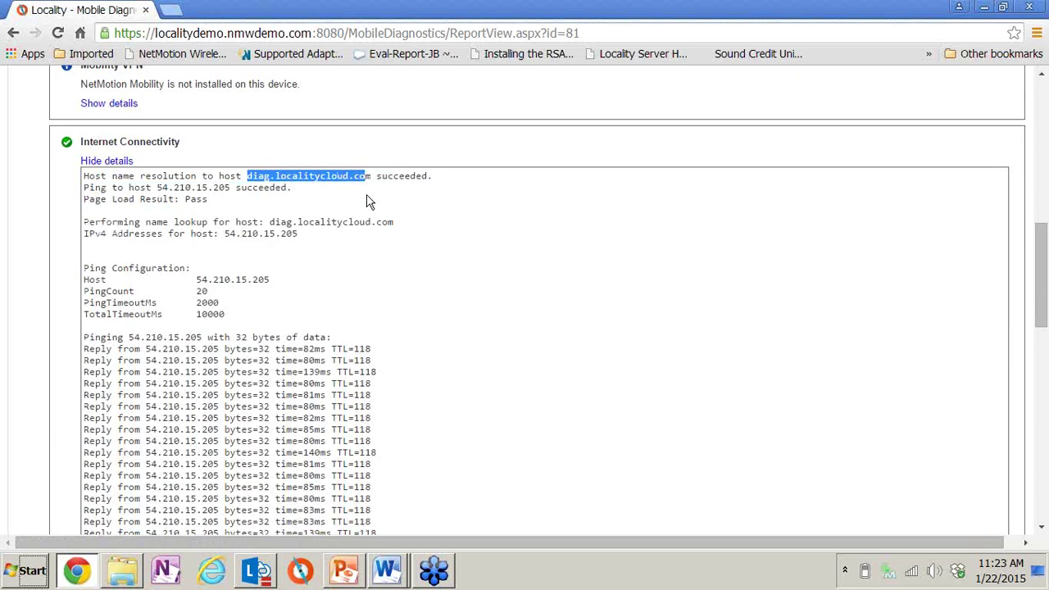
{"action": "left_click", "coordinate": [368, 202]}
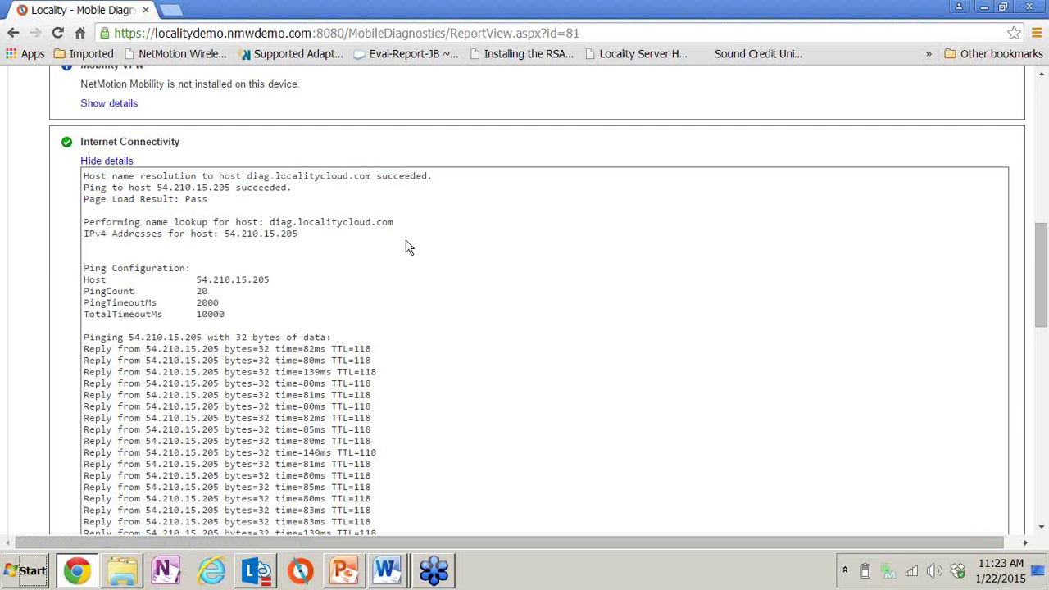
{"action": "scroll", "coordinate": [495, 357], "scroll_direction": "down", "scroll_amount": 3}
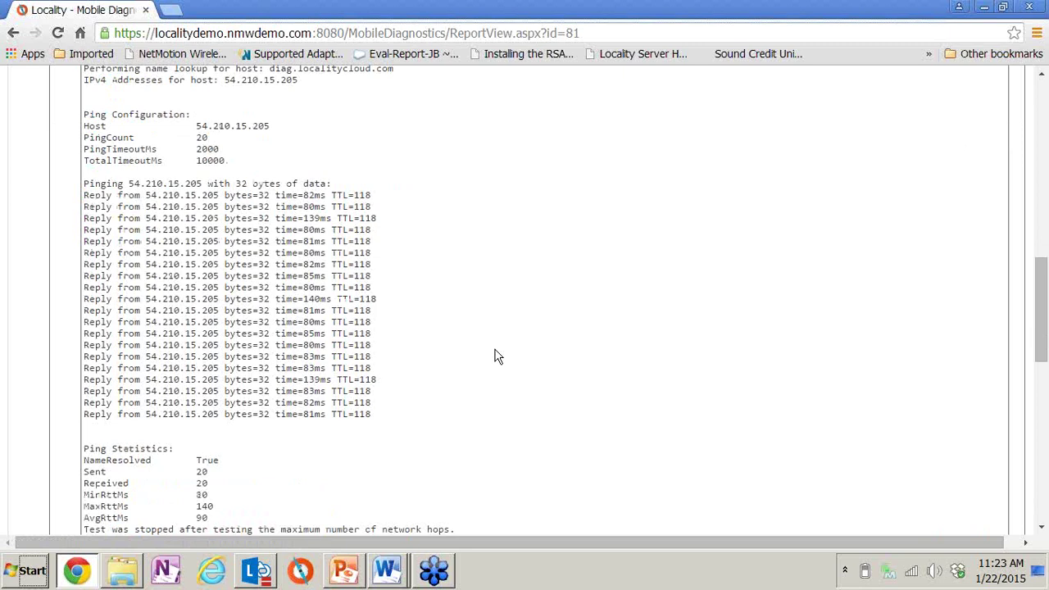
{"action": "scroll", "coordinate": [499, 358], "scroll_direction": "down", "scroll_amount": 3}
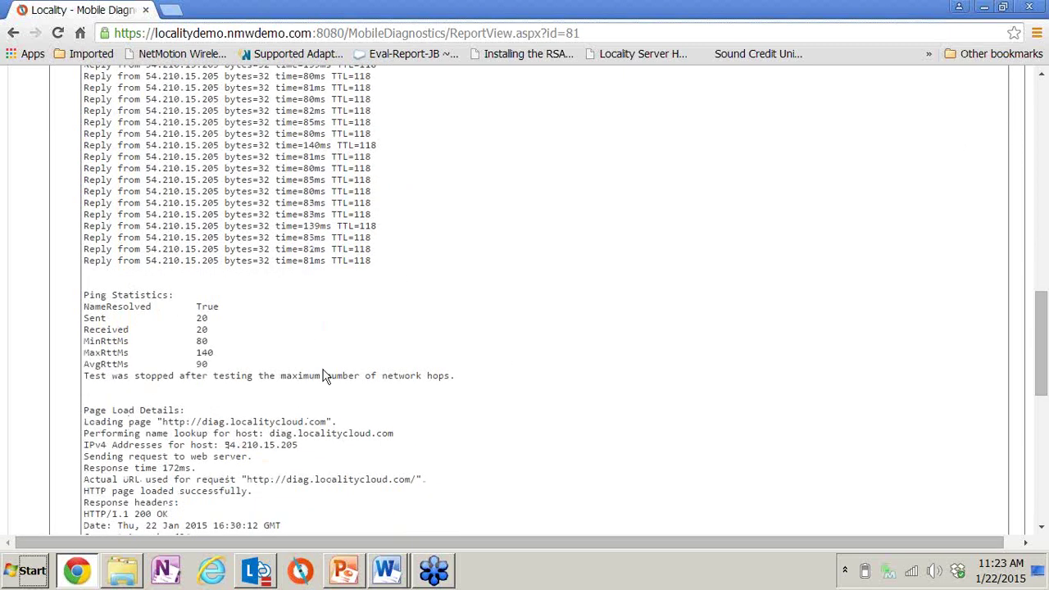
{"action": "scroll", "coordinate": [413, 314], "scroll_direction": "down", "scroll_amount": 3}
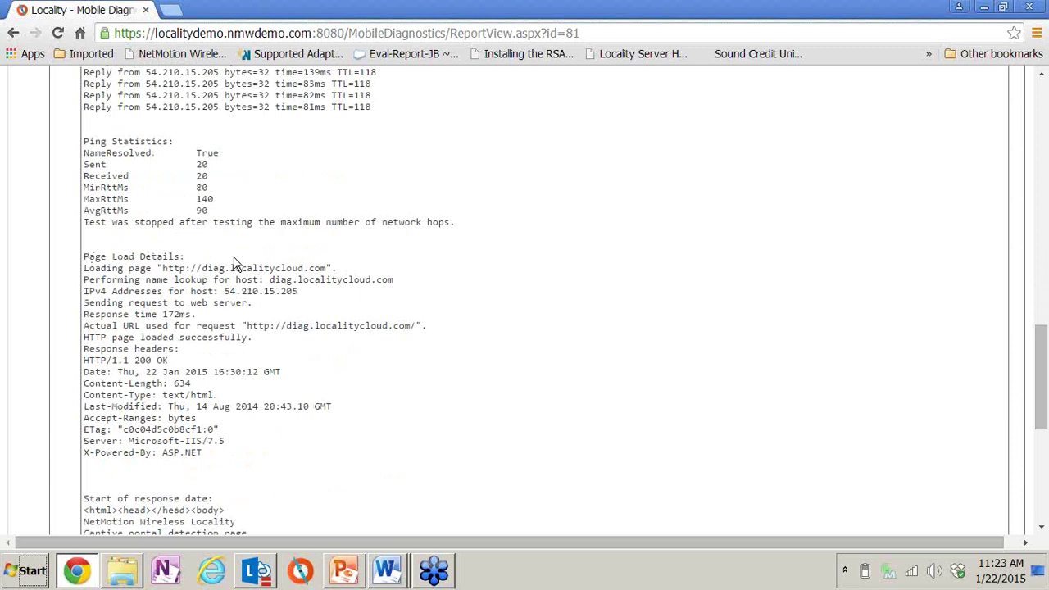
Return to the Mobile Diagnostic Reports list and go to the Mobile Diagnostics configuration in the System settings
{"action": "scroll", "coordinate": [234, 262], "scroll_direction": "up", "scroll_amount": 10}
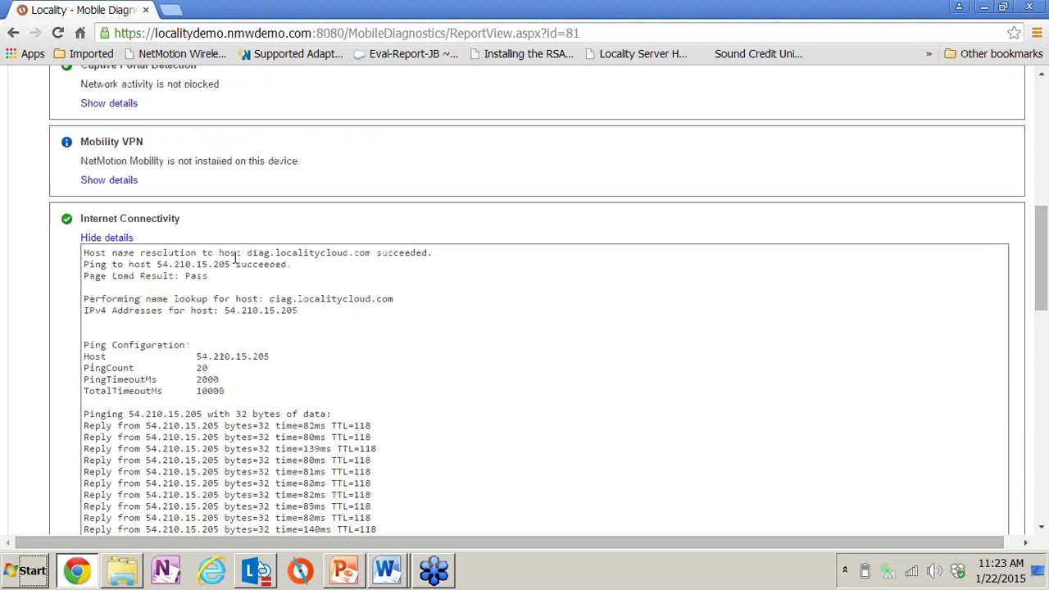
{"action": "scroll", "coordinate": [314, 203], "scroll_direction": "up", "scroll_amount": 1}
{"action": "scroll", "coordinate": [314, 203], "scroll_direction": "up", "scroll_amount": 2}
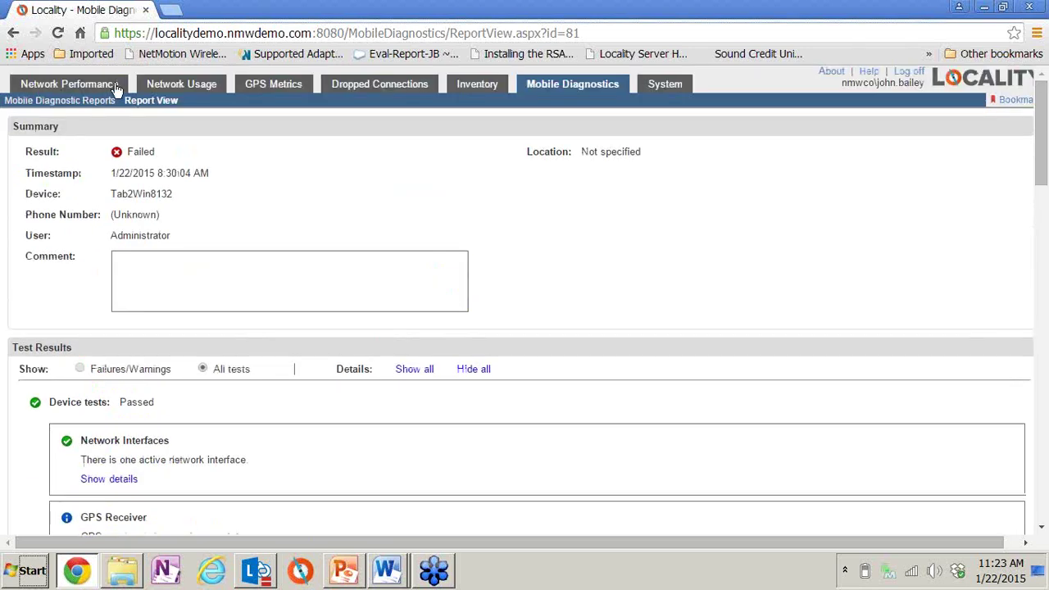
{"action": "left_click", "coordinate": [56, 101]}
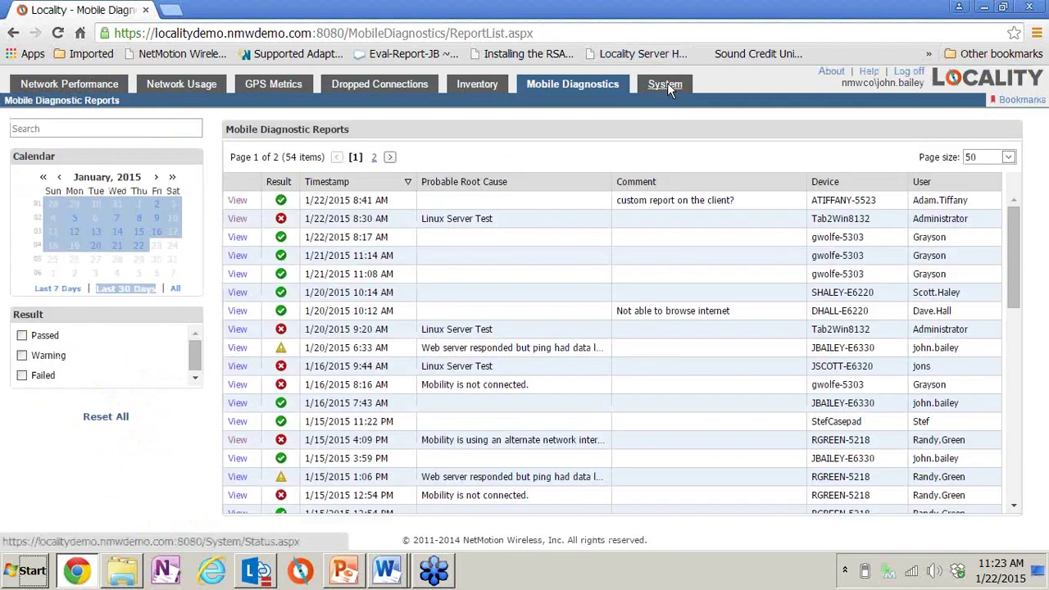
{"action": "left_click", "coordinate": [668, 85]}
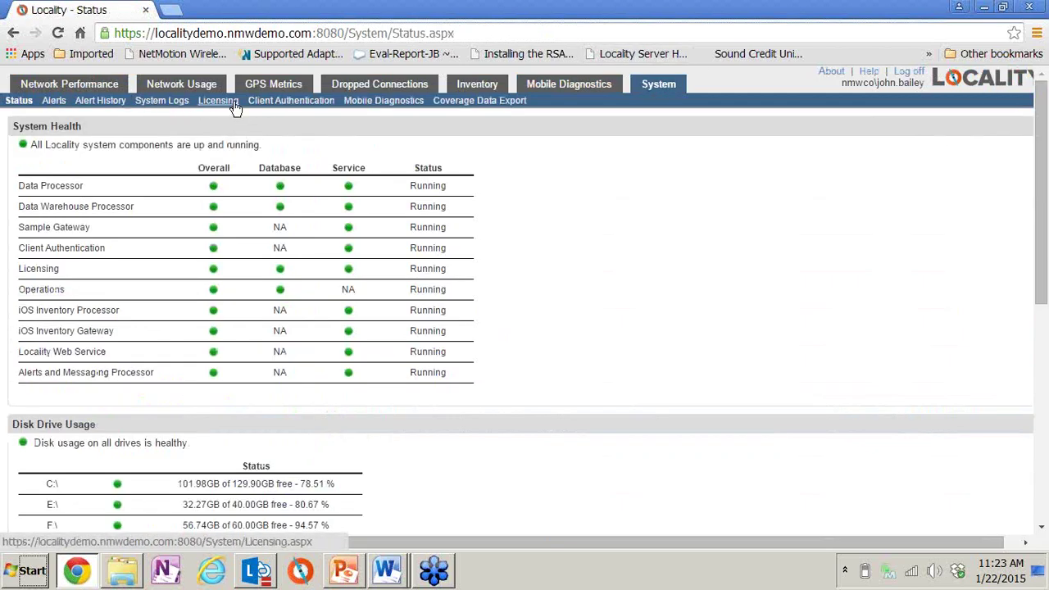
{"action": "left_click", "coordinate": [392, 104]}
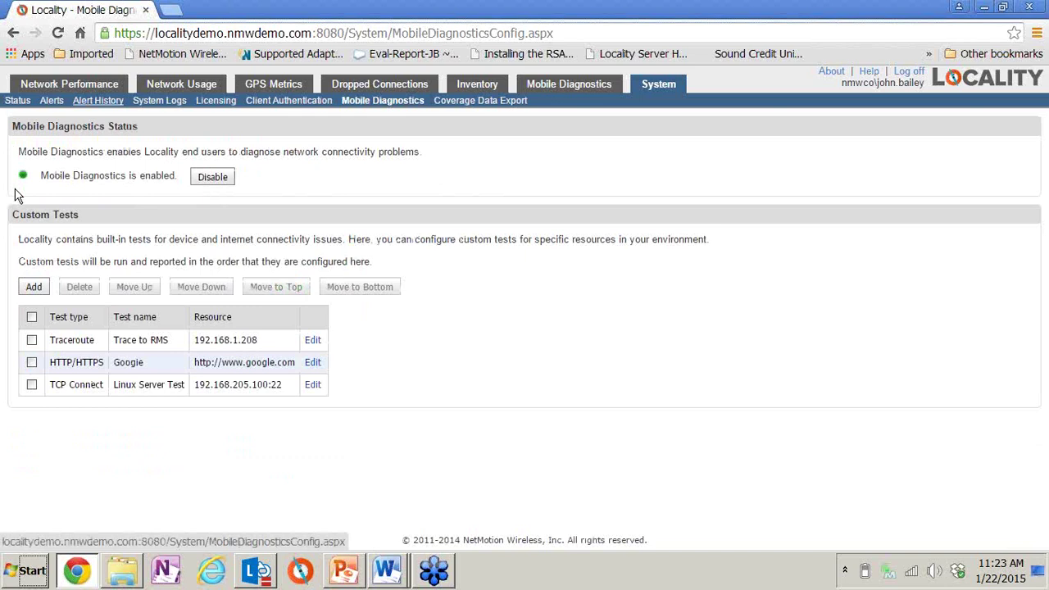
Open a new custom test entry and review the available test types and their fields
{"action": "left_click", "coordinate": [33, 287]}
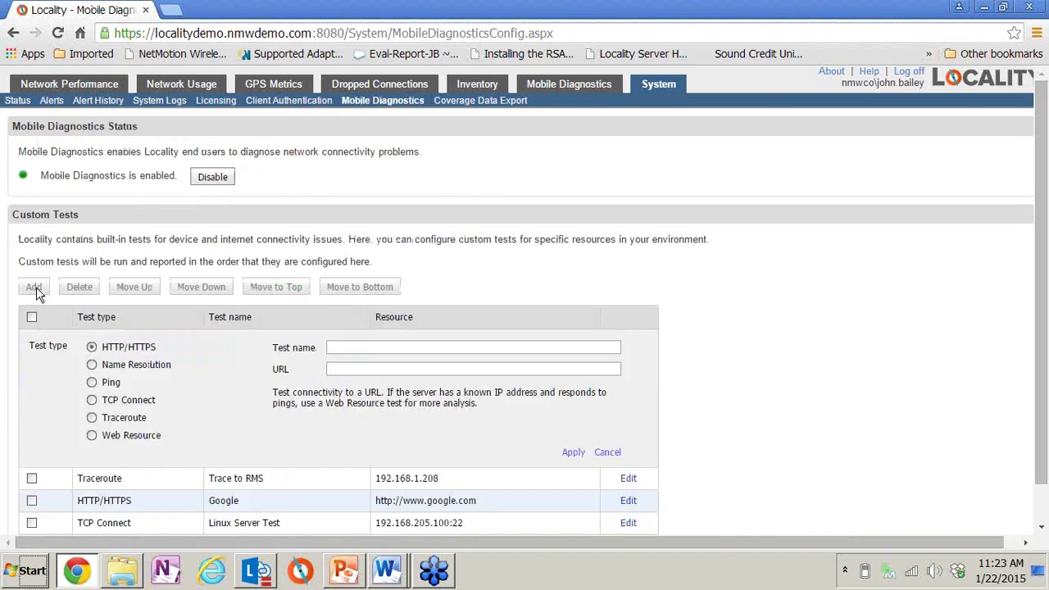
{"action": "scroll", "coordinate": [1010, 461], "scroll_direction": "down", "scroll_amount": 1}
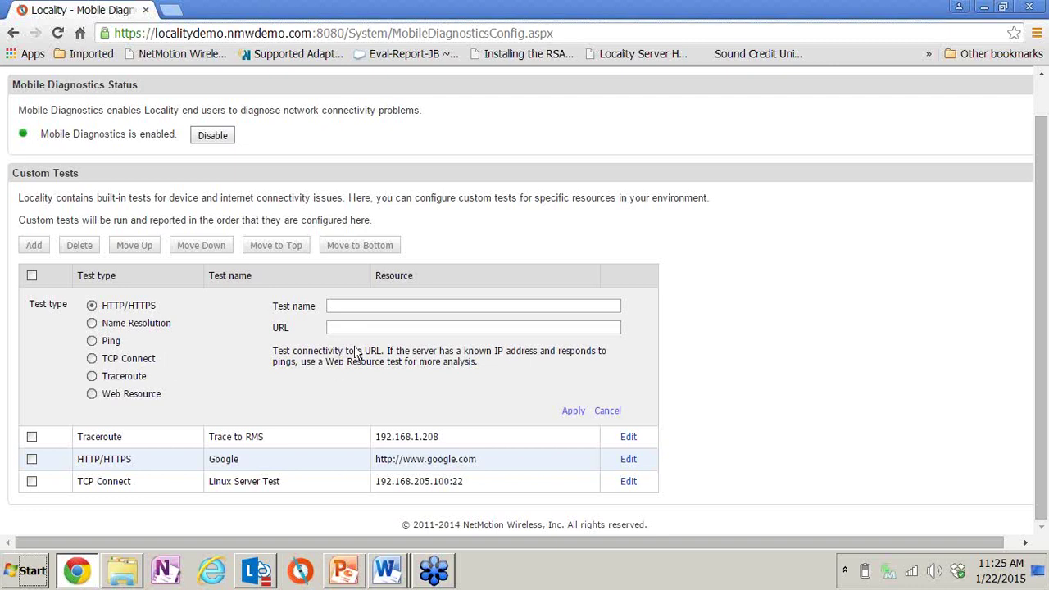
{"action": "scroll", "coordinate": [644, 347], "scroll_direction": "up", "scroll_amount": 1}
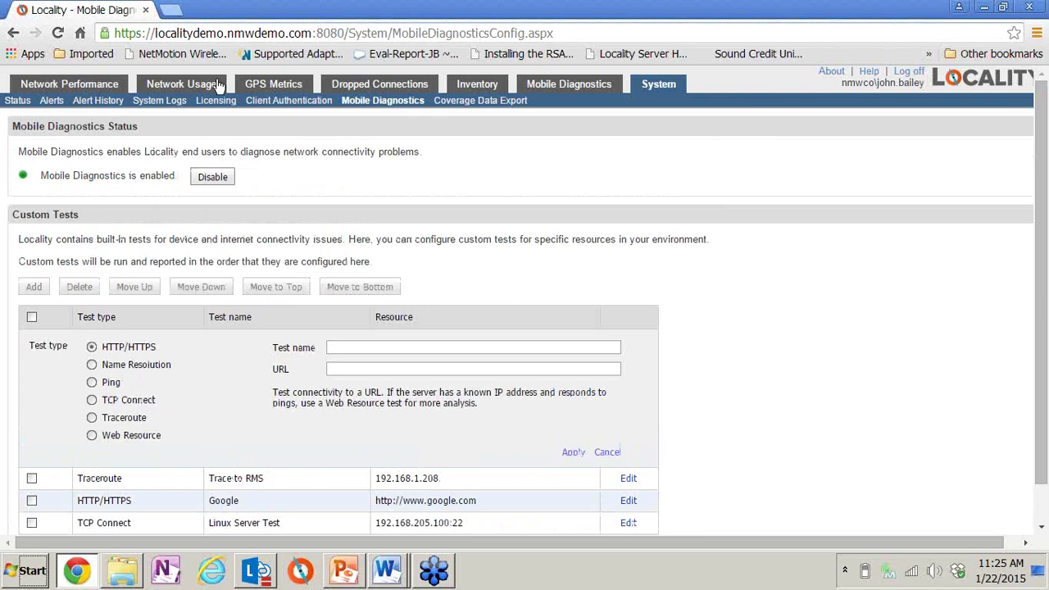
Start a new system alert of type Mobile Diagnostics that triggers on Failed diagnostics
{"action": "left_click", "coordinate": [58, 102]}
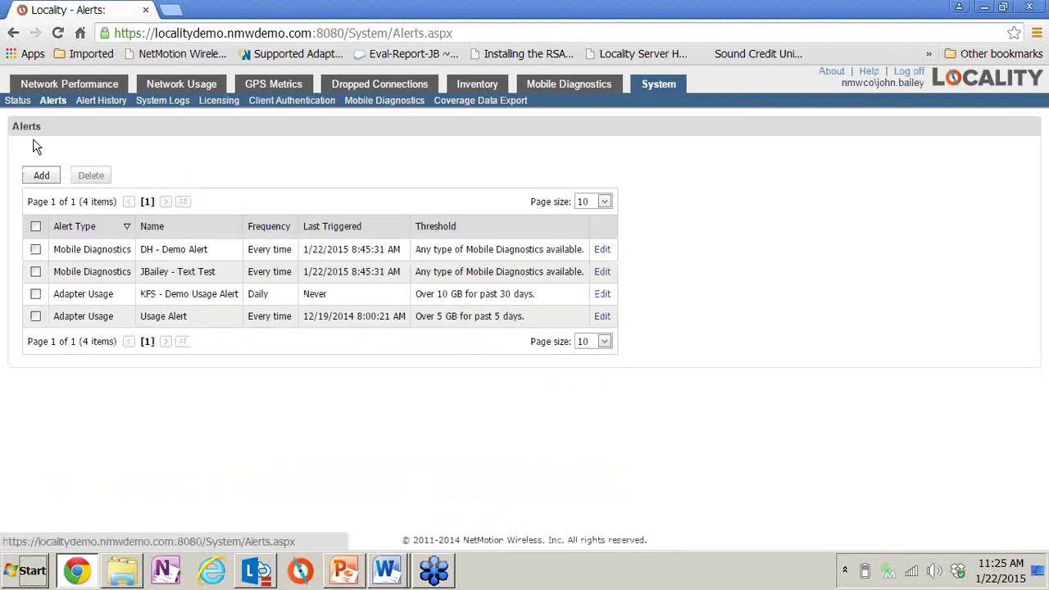
{"action": "left_click", "coordinate": [31, 182]}
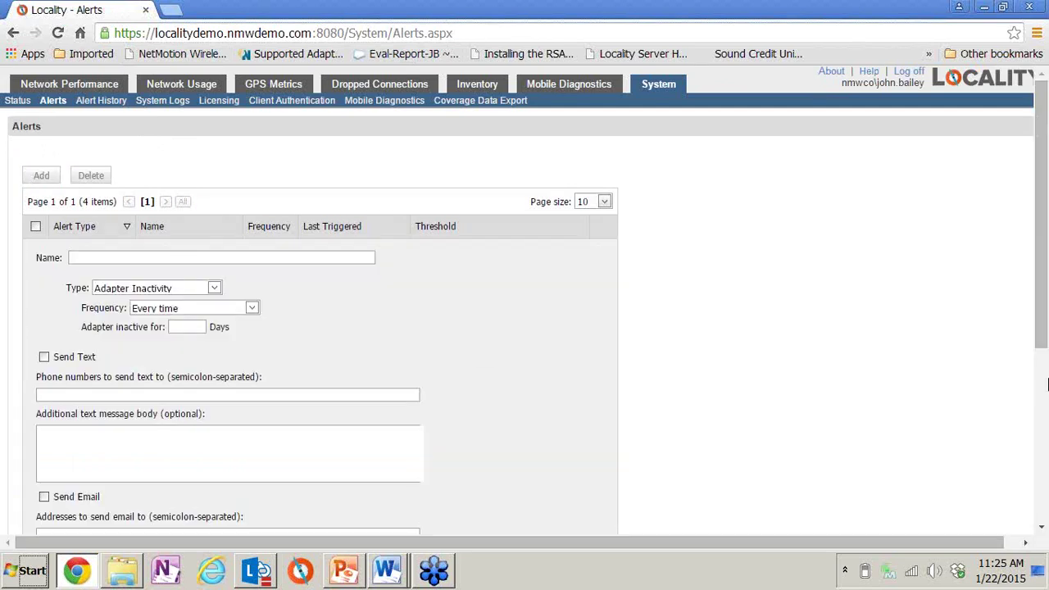
{"action": "scroll", "coordinate": [1041, 316], "scroll_direction": "down", "scroll_amount": 3}
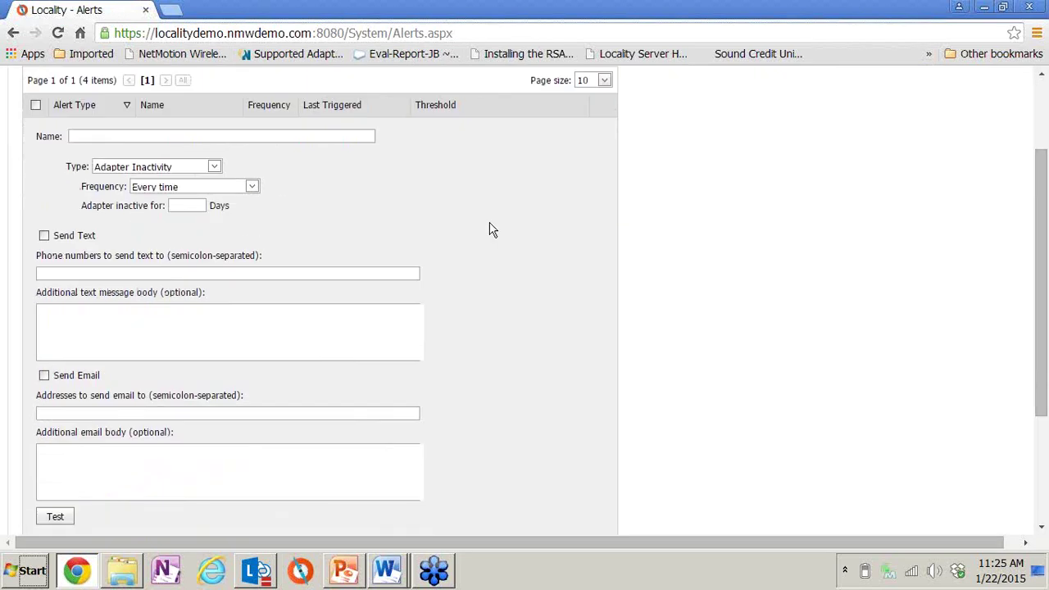
{"action": "left_click", "coordinate": [214, 168]}
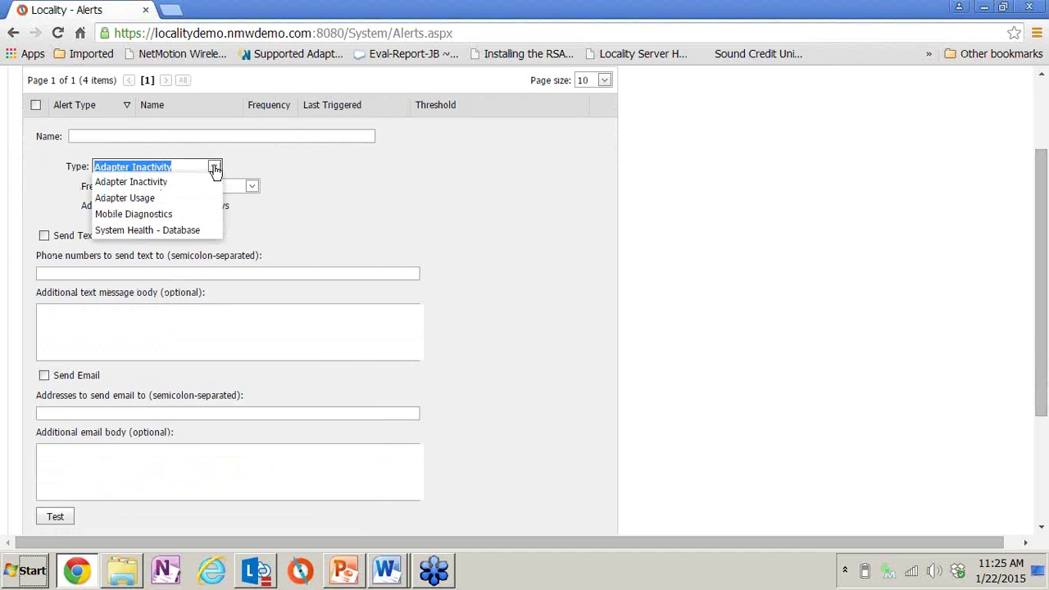
{"action": "left_click", "coordinate": [184, 214]}
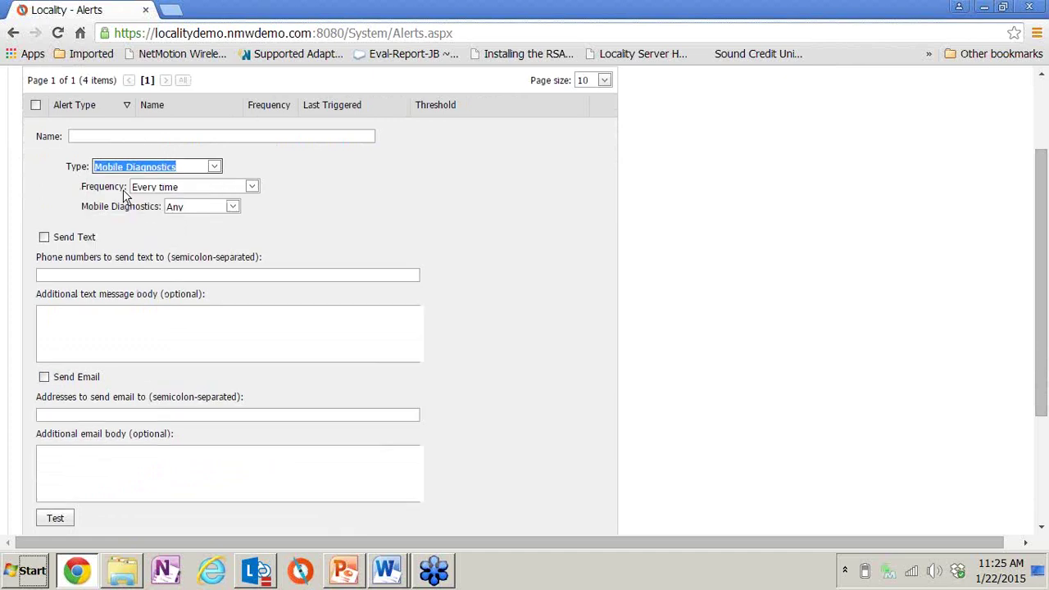
{"action": "left_click", "coordinate": [232, 209]}
{"action": "left_click", "coordinate": [206, 254]}
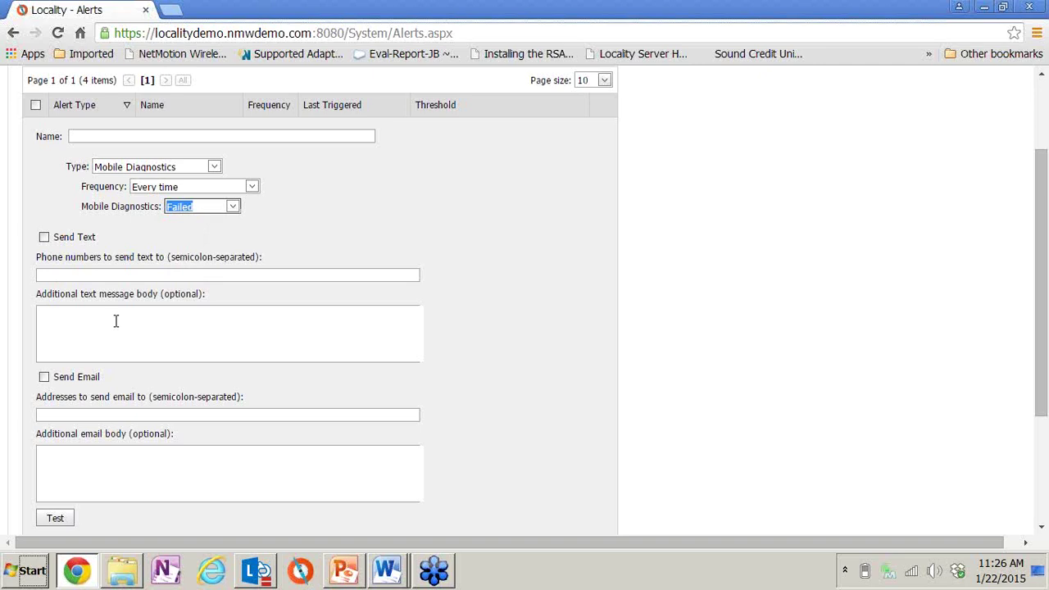
Change the new alert to Adapter Usage with a threshold over 1 GB for the last 1 day
{"action": "left_click", "coordinate": [214, 168]}
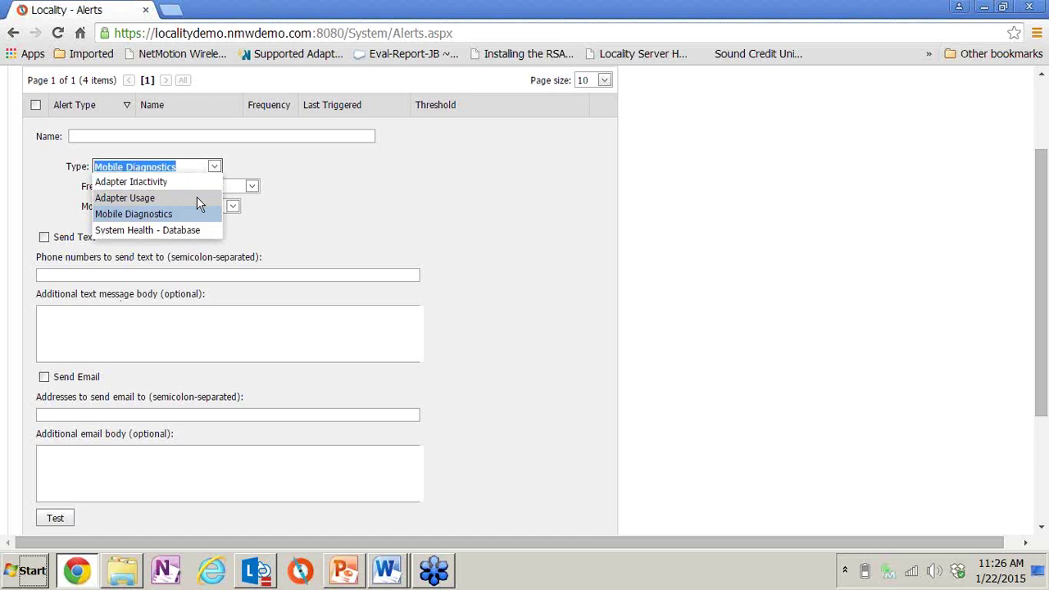
{"action": "left_click", "coordinate": [197, 198]}
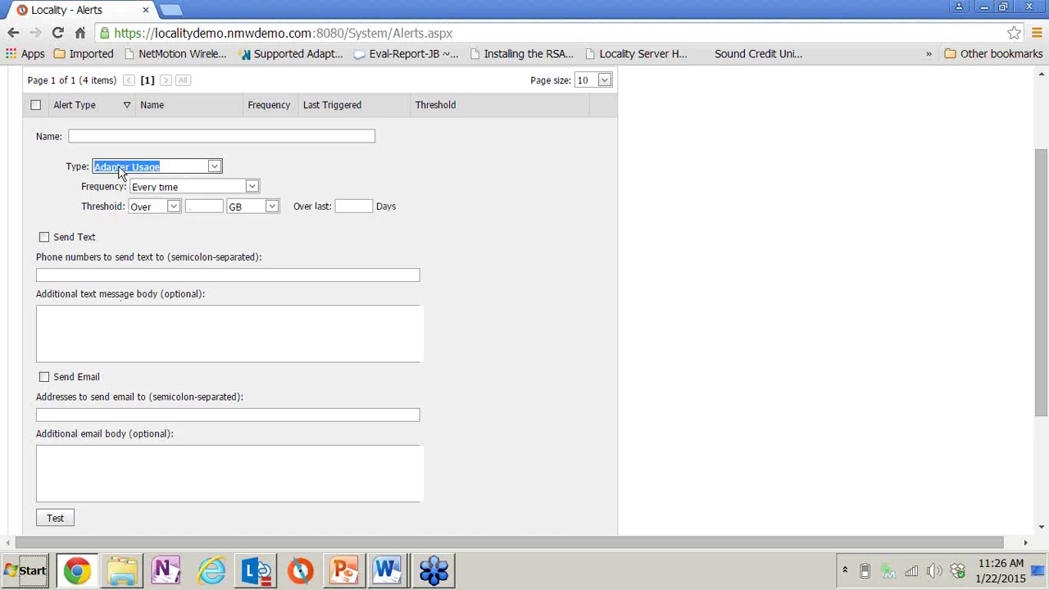
{"action": "left_click", "coordinate": [207, 209]}
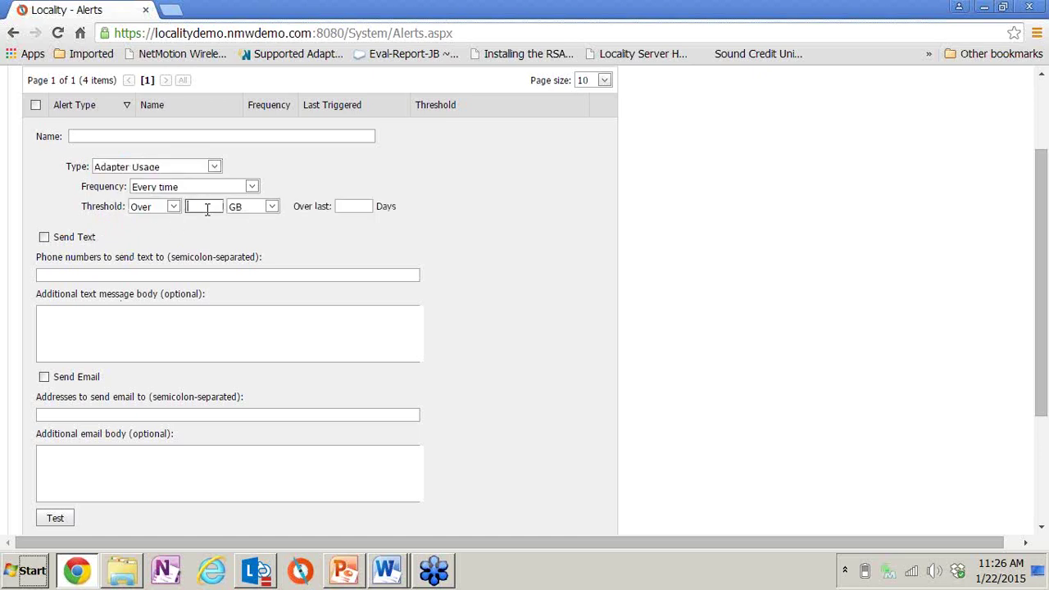
{"action": "type", "text": "1"}
{"action": "left_click", "coordinate": [342, 203]}
{"action": "type", "text": "1"}
Change the new alert's type to Adapter Inactivity
{"action": "left_click", "coordinate": [212, 167]}
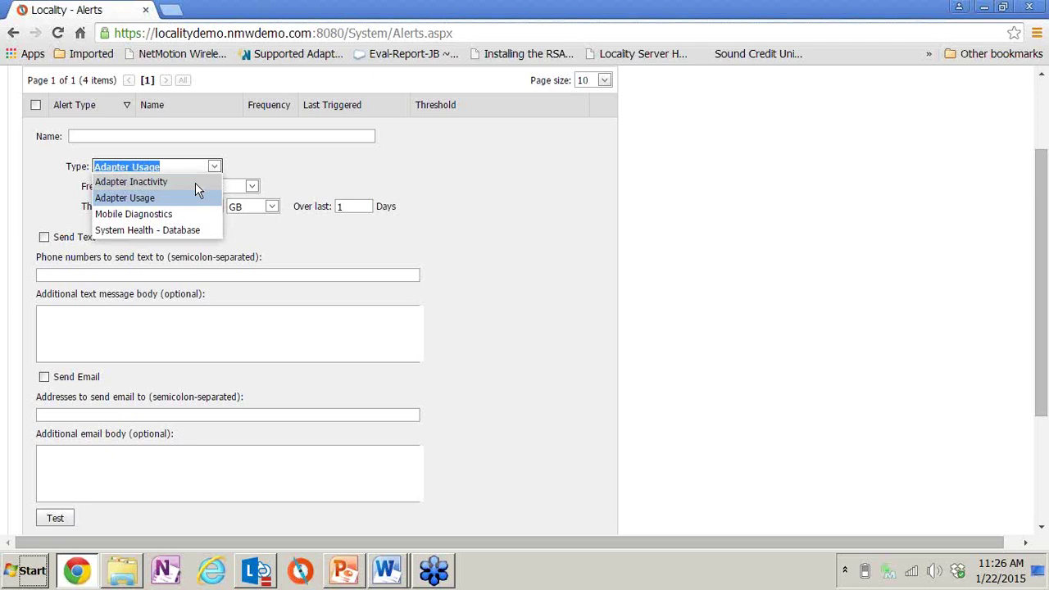
{"action": "left_click", "coordinate": [195, 182]}
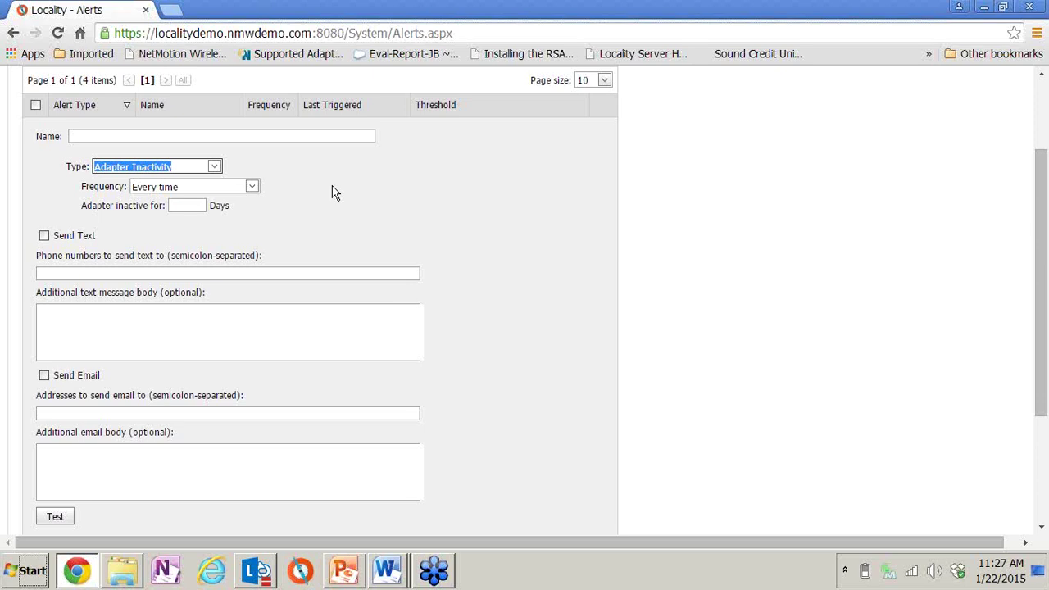
Switch to PowerPoint, resume the slide show and advance to the Q&A slide
{"action": "left_click", "coordinate": [346, 570]}
{"action": "left_click", "coordinate": [856, 541]}
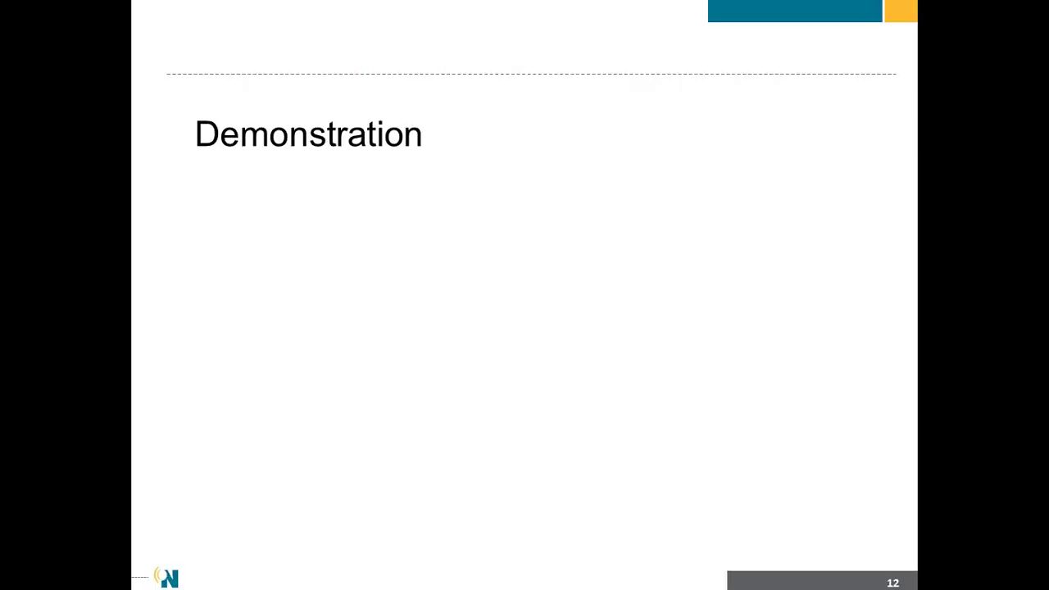
{"action": "key", "text": "Right"}
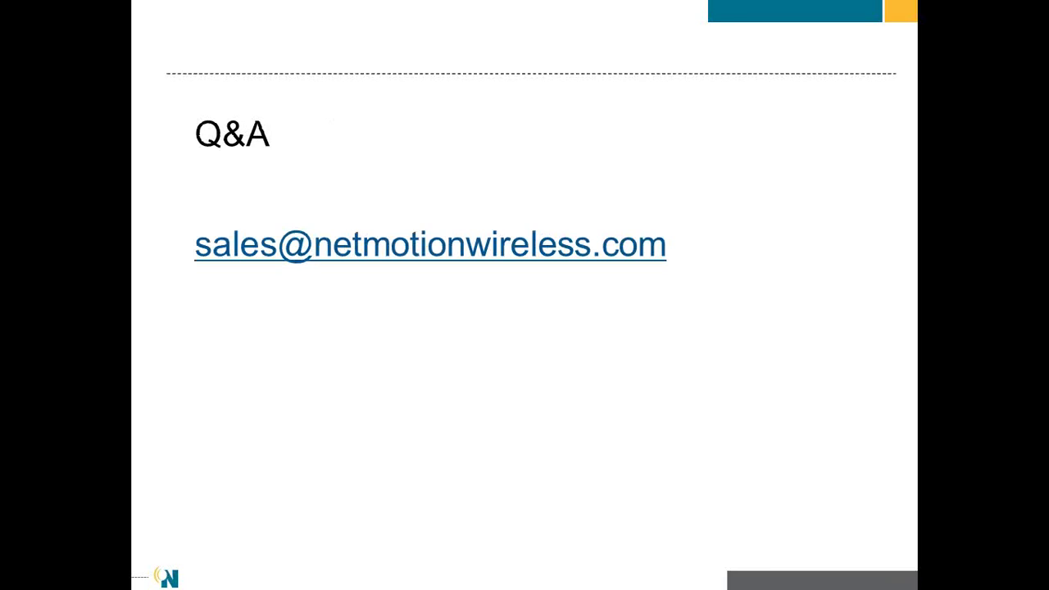